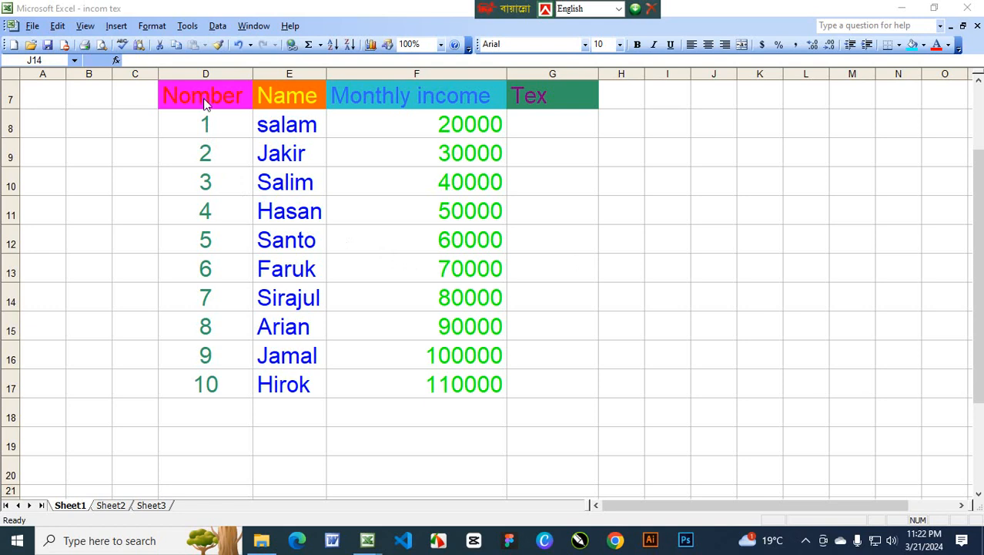
pyautogui.click(563, 124)
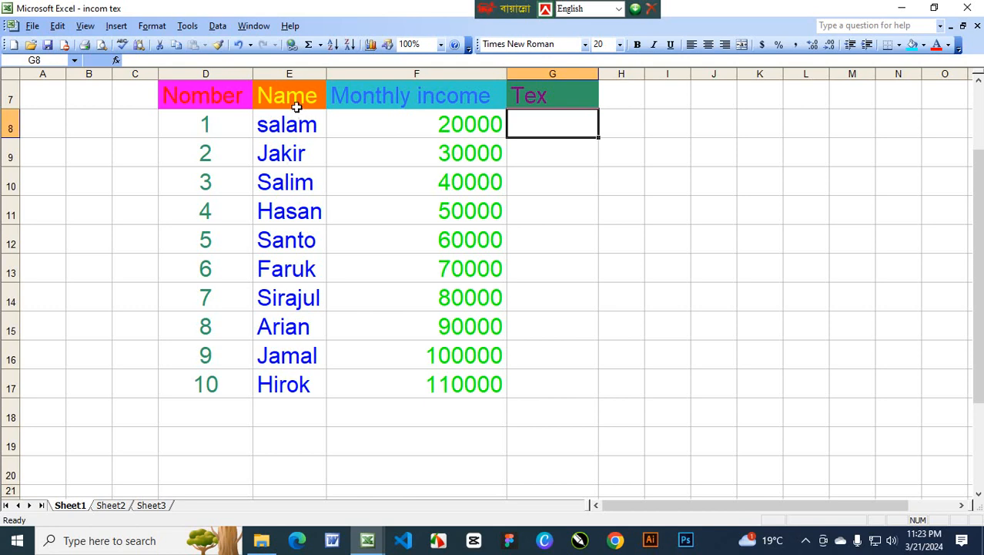
pyautogui.moveTo(292, 101); pyautogui.dragTo(296, 383)
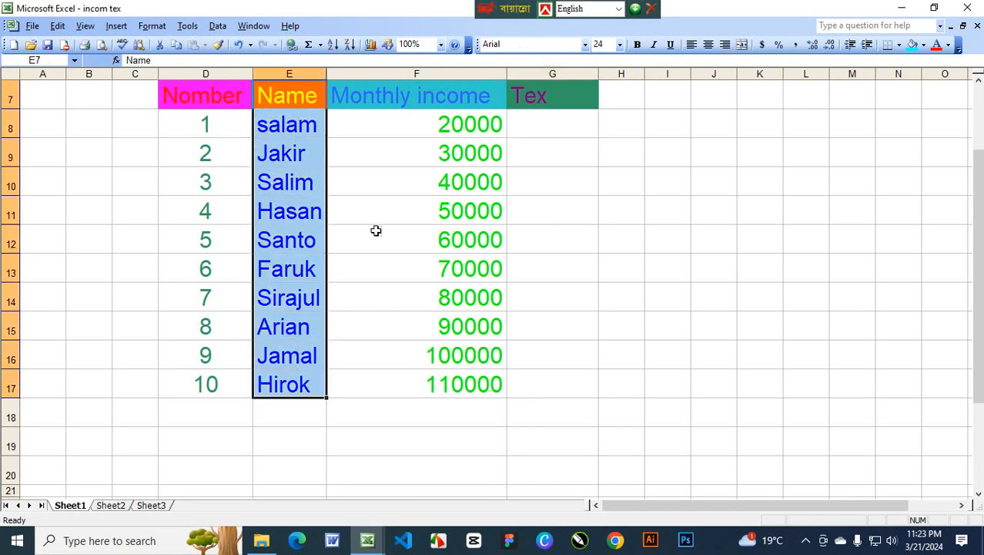
pyautogui.click(426, 116)
pyautogui.moveTo(446, 123); pyautogui.dragTo(468, 383)
# Start an IF formula in G8 that returns F8*2% when F8<=30000, leaving the false argument open.
pyautogui.click(564, 128)
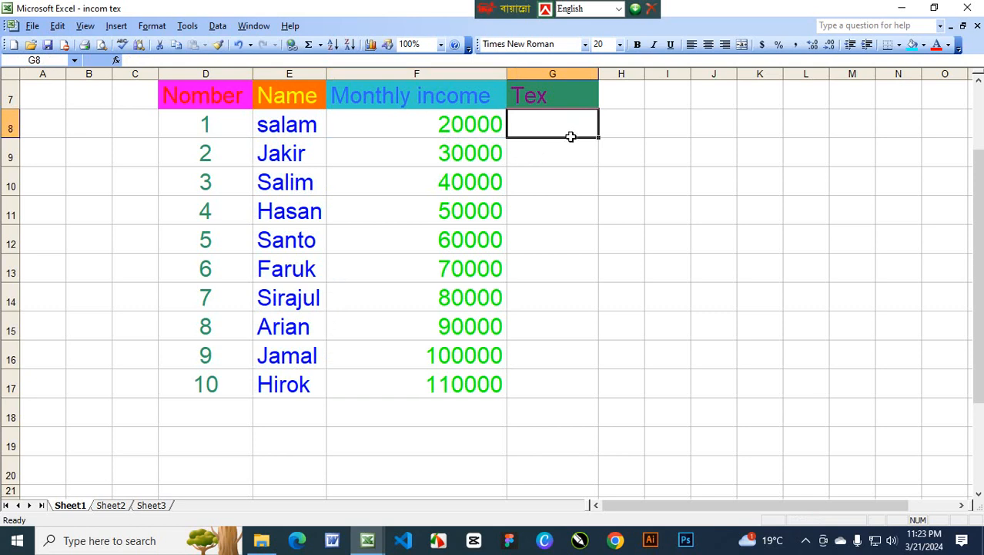
pyautogui.write('=')
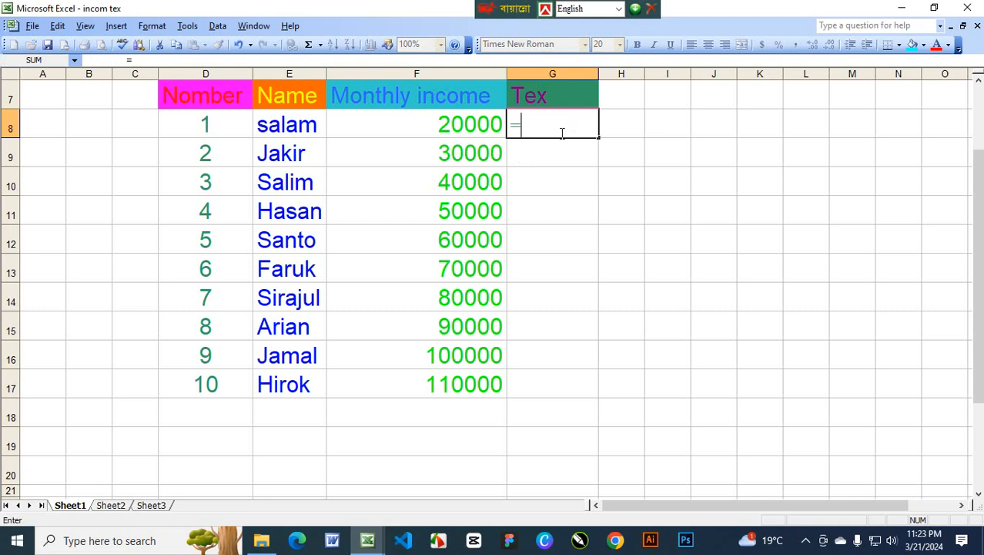
pyautogui.write('if(')
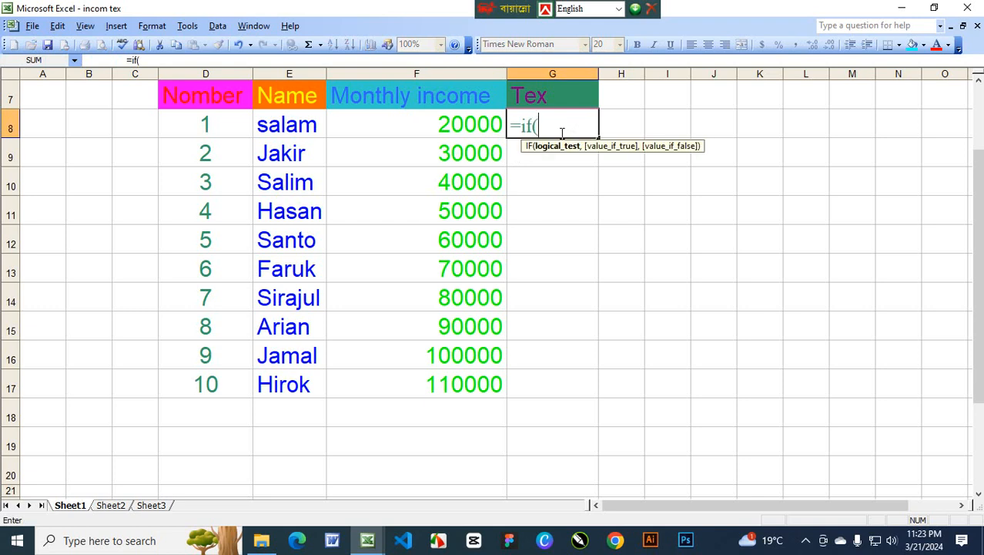
pyautogui.click(473, 121)
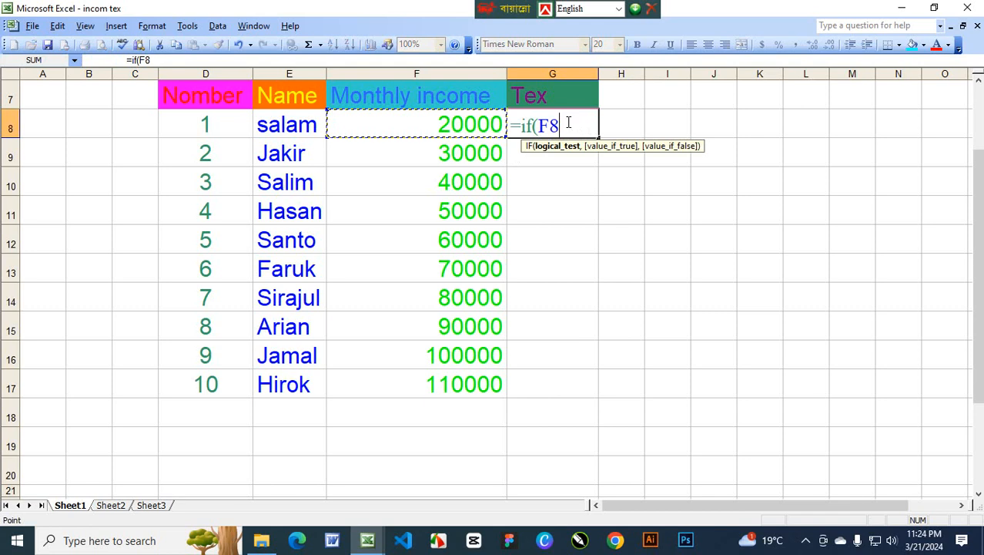
pyautogui.write('<')
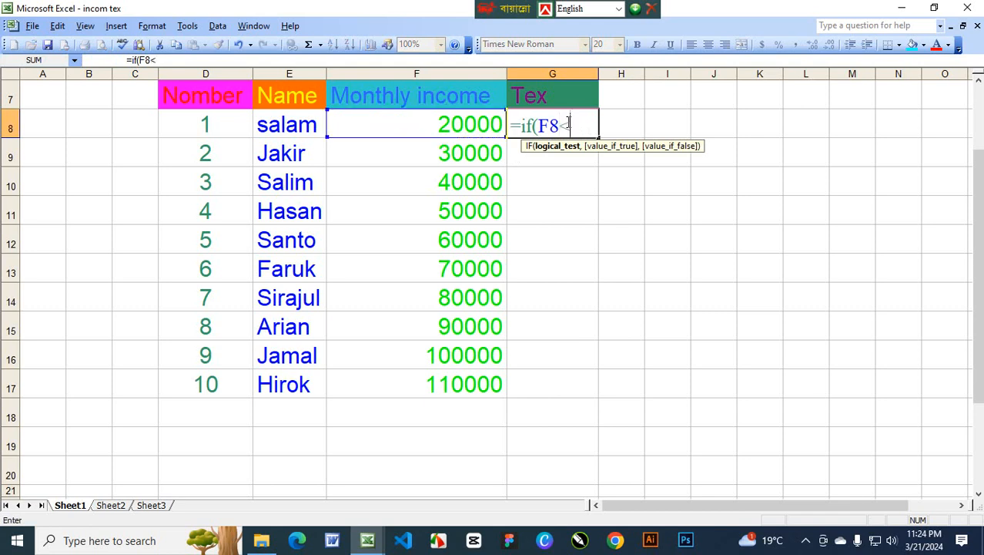
pyautogui.write('=30000')
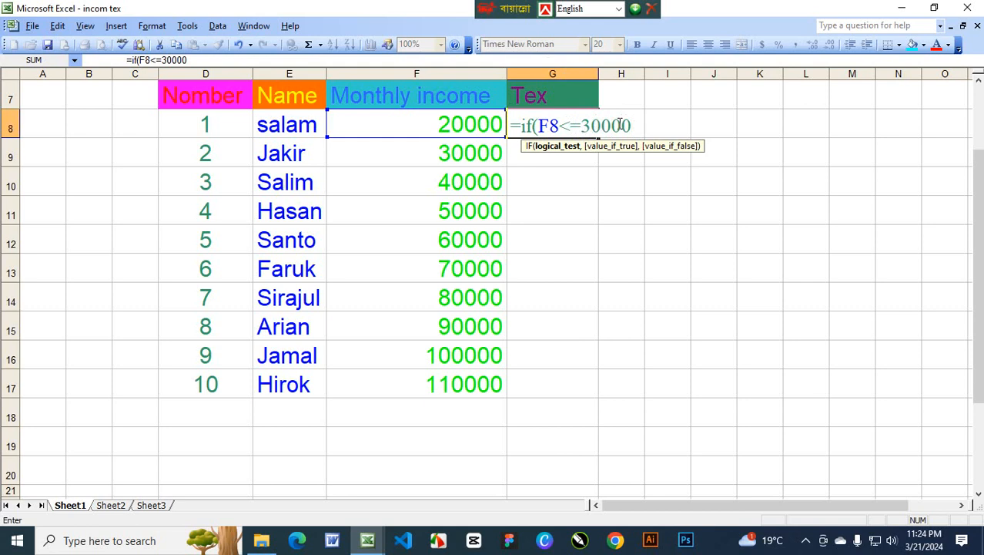
pyautogui.write(',')
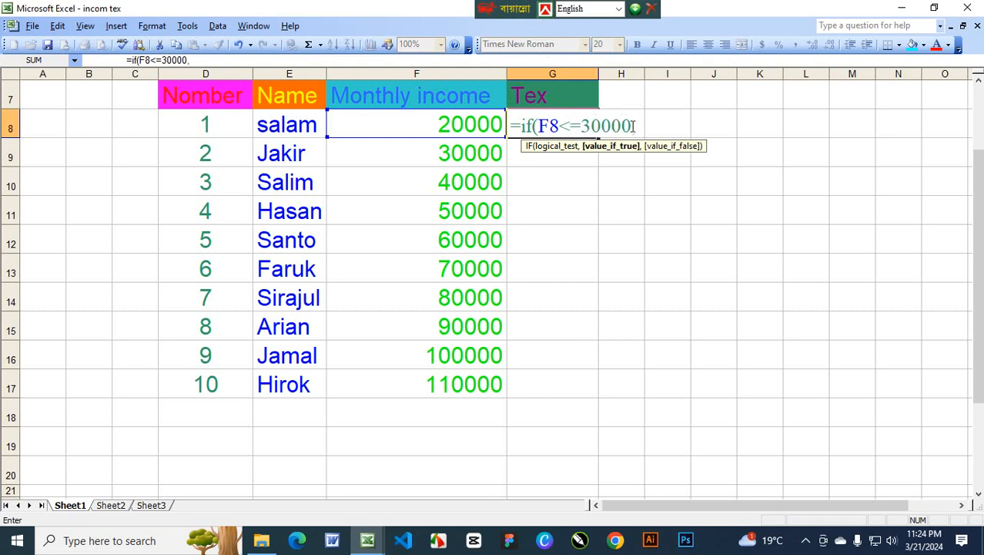
pyautogui.click(465, 124)
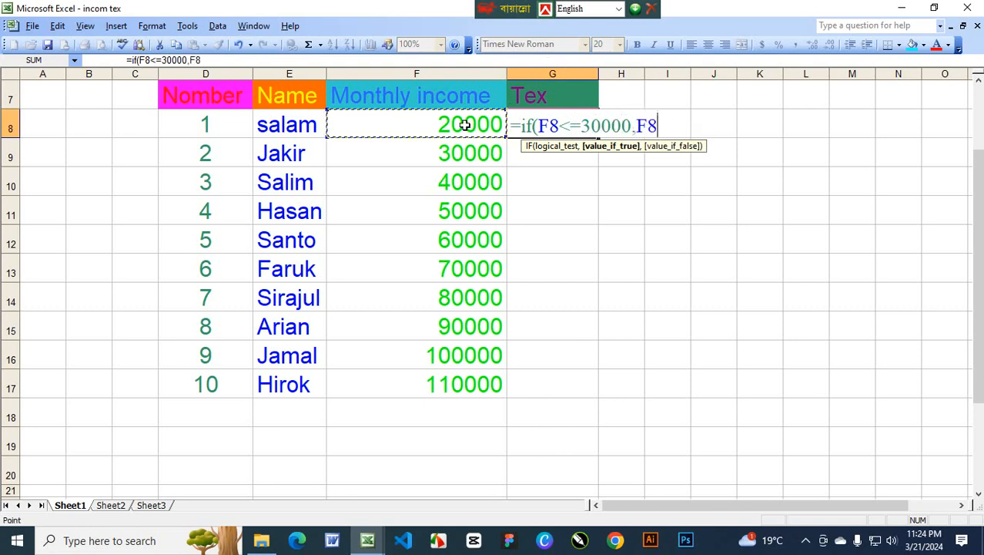
pyautogui.write('*2')
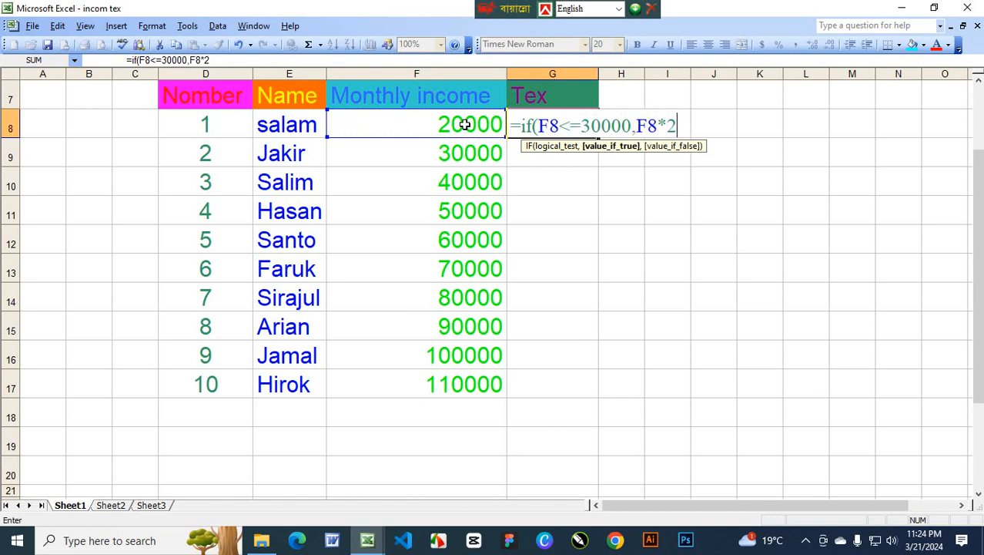
pyautogui.write('%,')
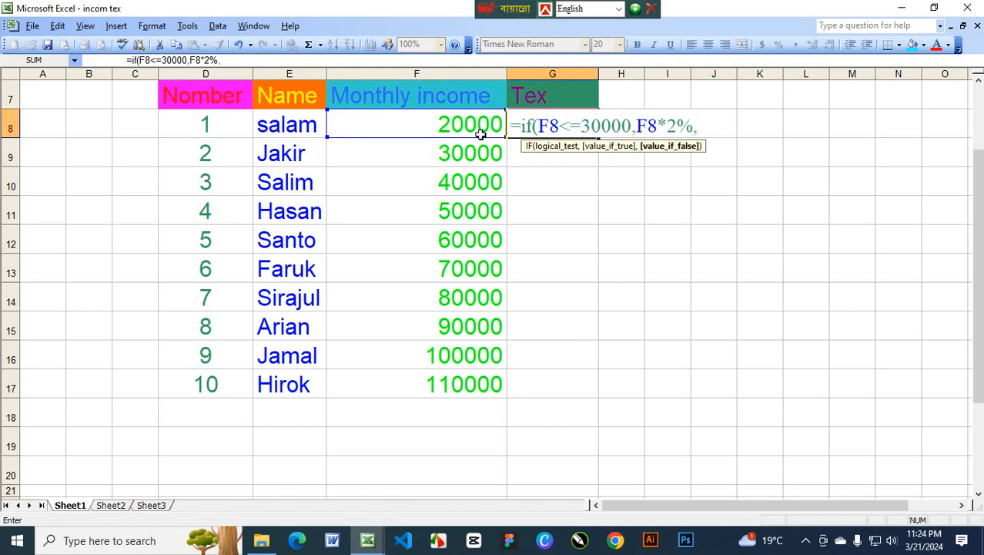
# Nest a second IF in the G8 formula that returns F8*3% when F8<=50000, with its false argument open.
pyautogui.write('if(')
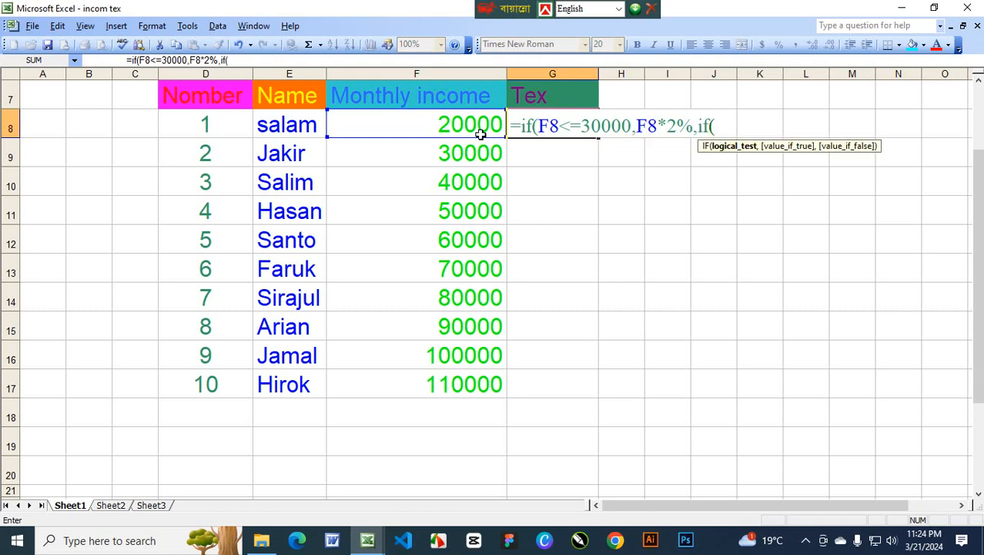
pyautogui.click(451, 125)
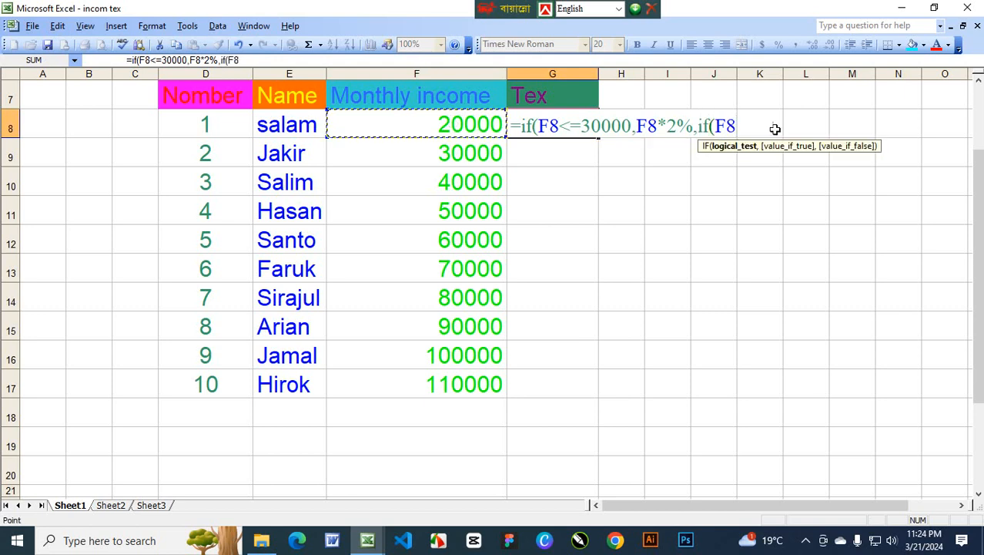
pyautogui.write('<=')
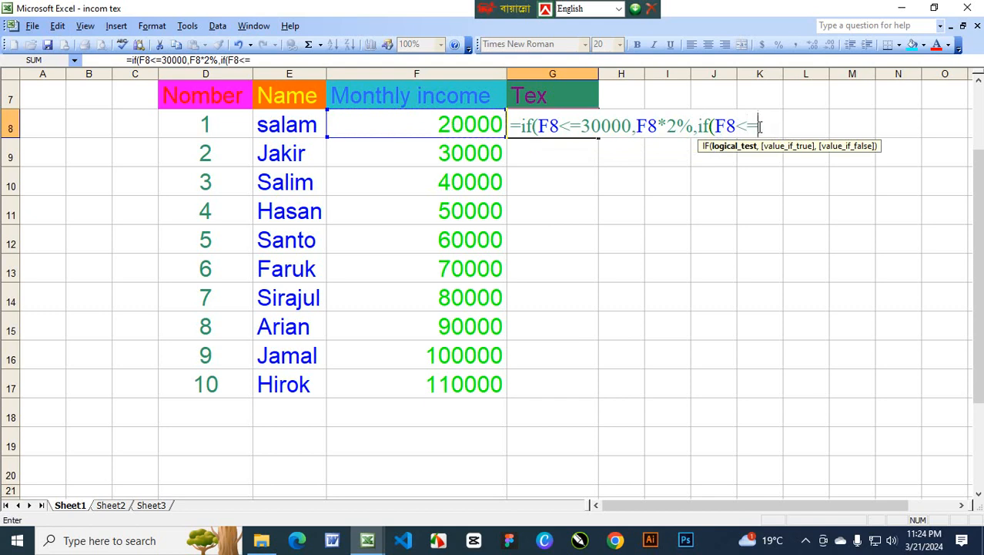
pyautogui.write('500')
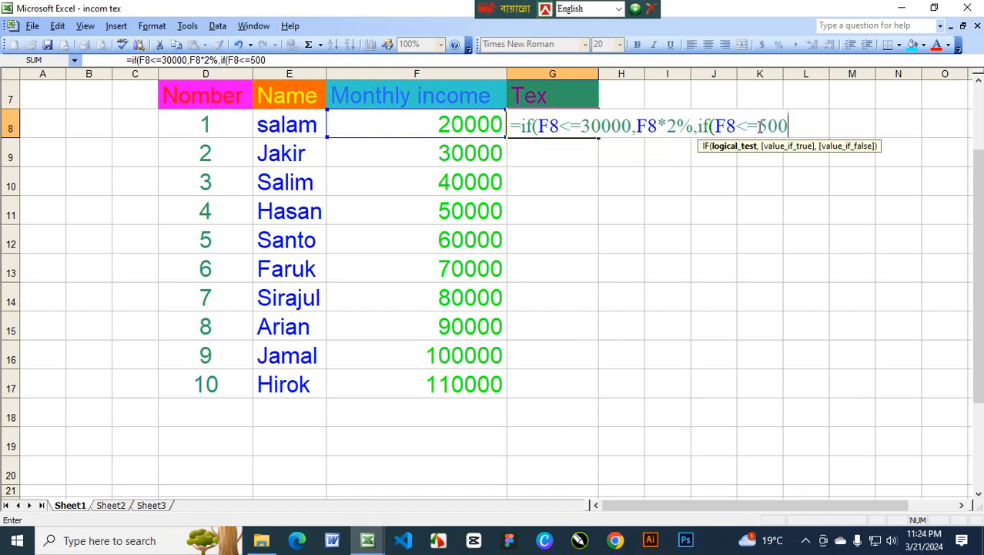
pyautogui.write('00,')
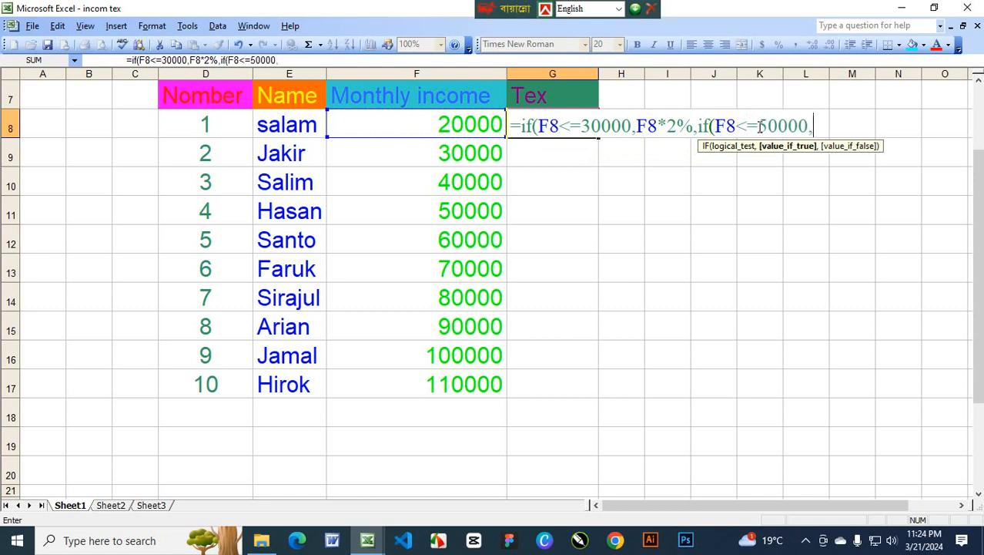
pyautogui.click(471, 125)
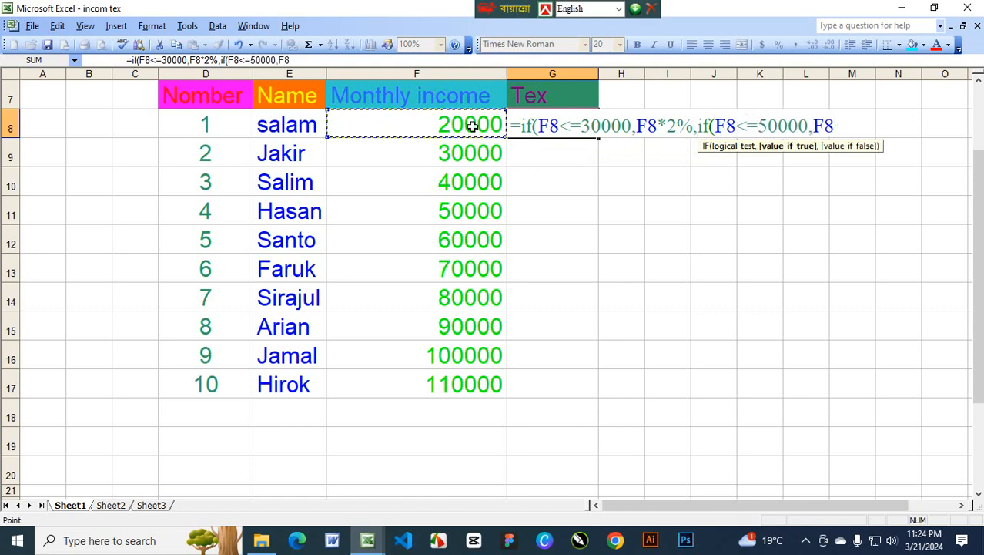
pyautogui.write('*3%')
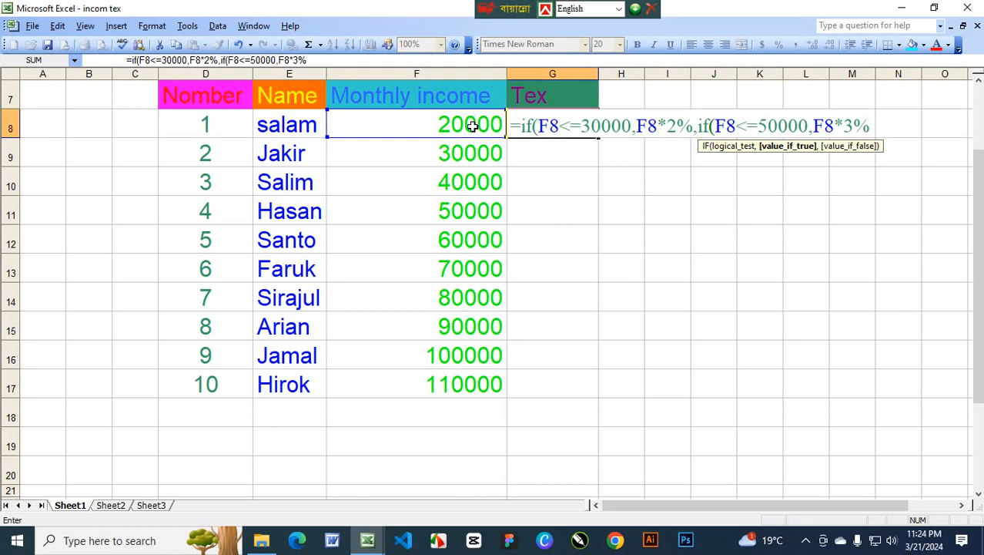
pyautogui.write(',')
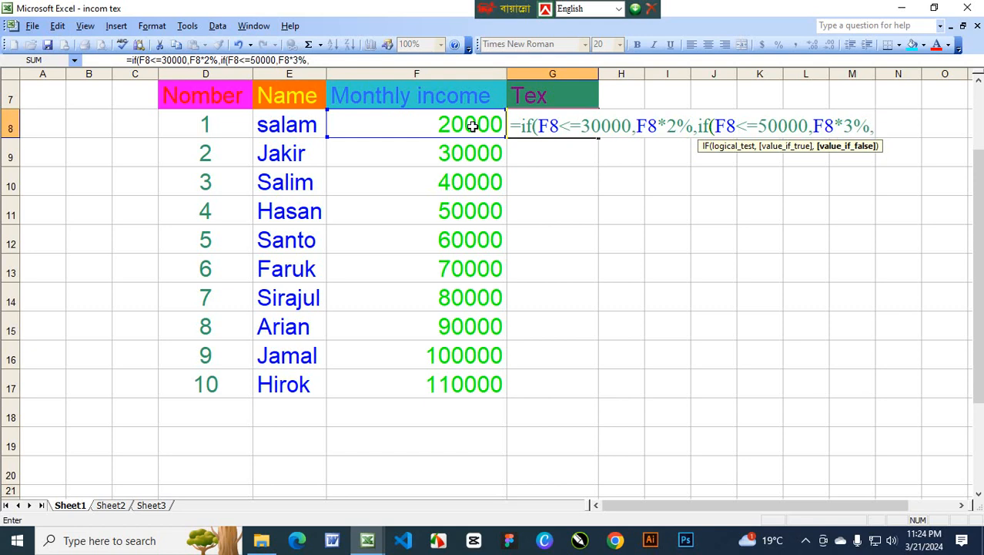
# Nest a third IF in the G8 formula that returns F8*8% when F8<=80000, with its false argument open.
pyautogui.write('if(')
pyautogui.click(460, 125)
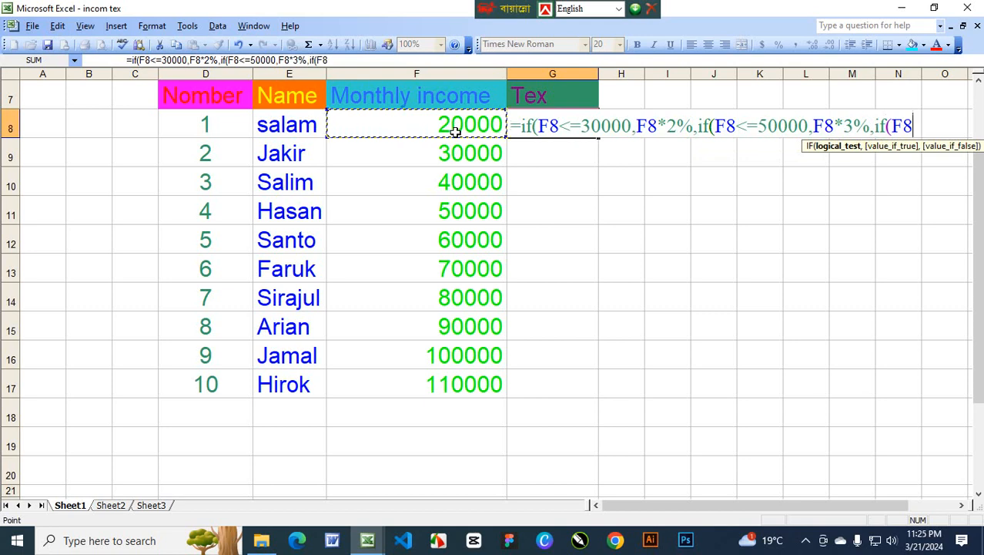
pyautogui.write('<=')
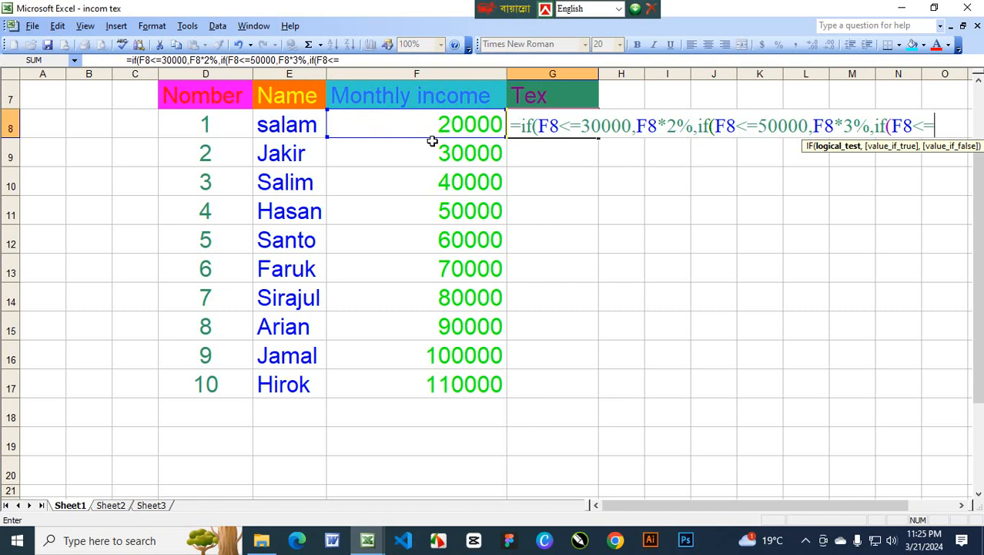
pyautogui.write('80000')
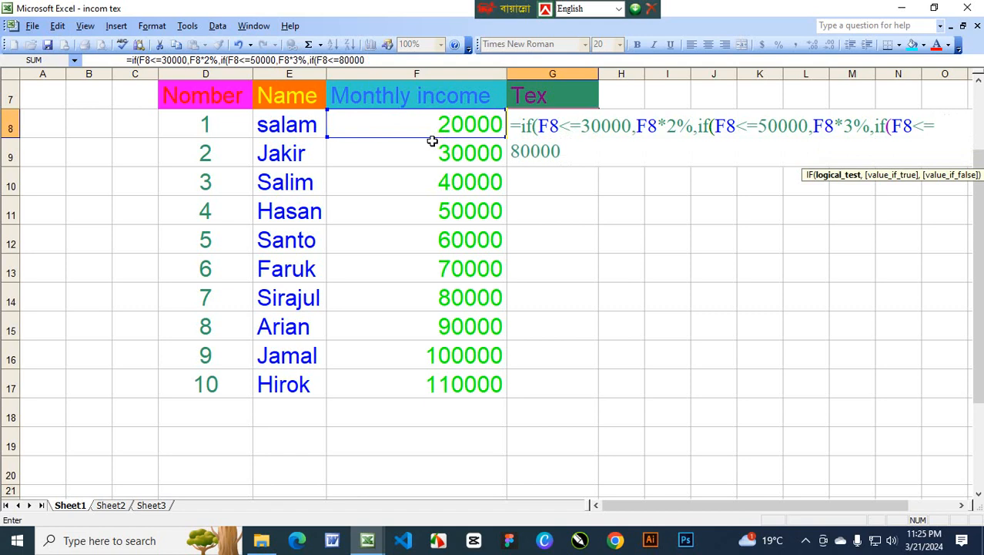
pyautogui.write(',')
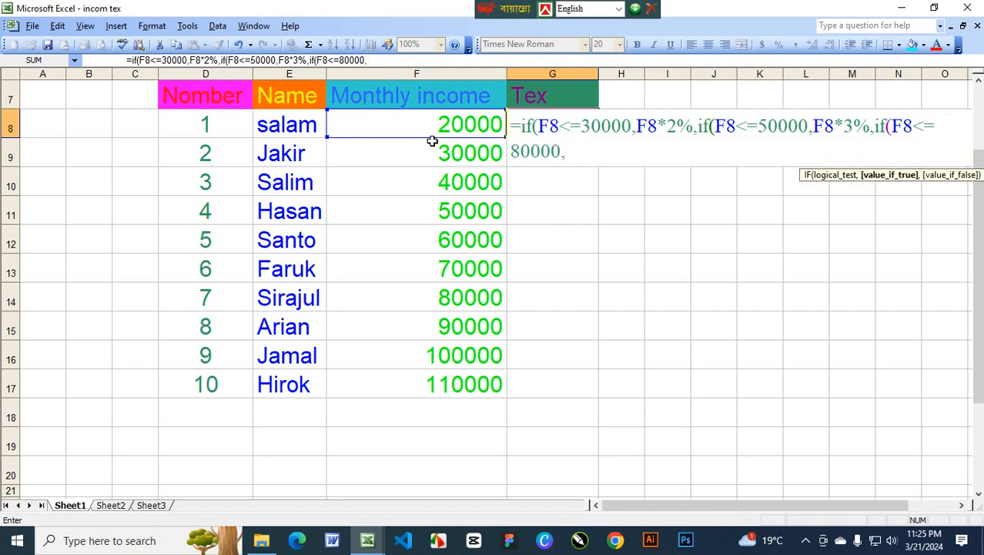
pyautogui.click(456, 122)
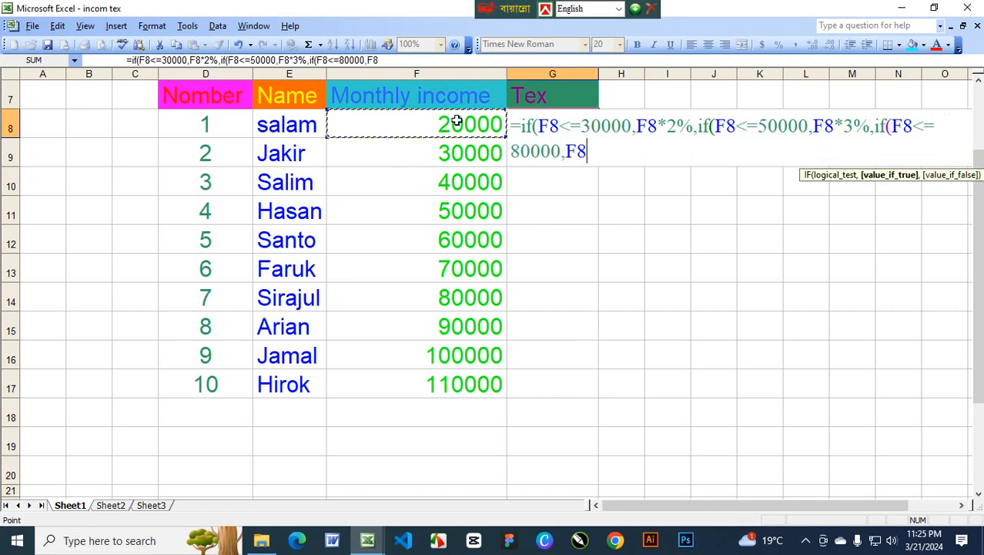
pyautogui.write('*')
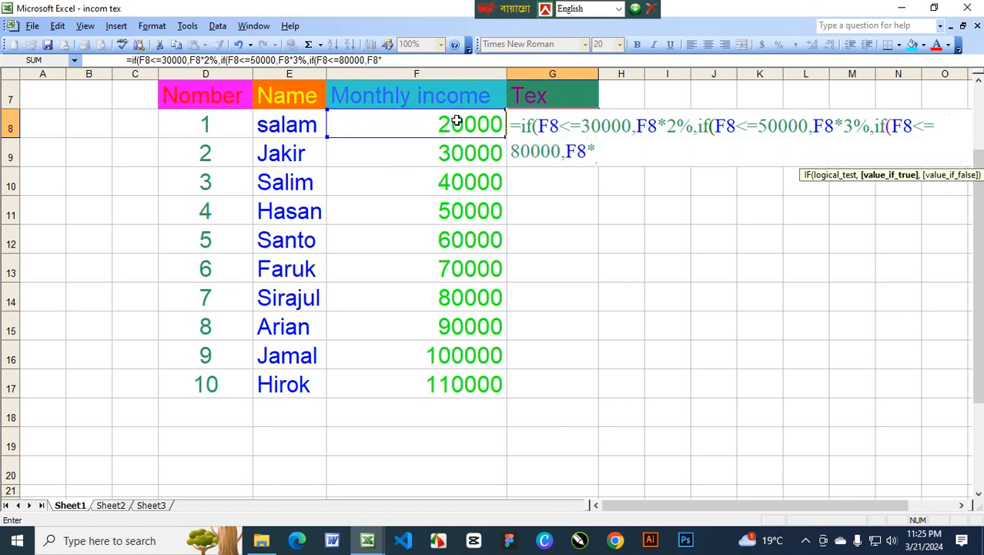
pyautogui.write('8%,')
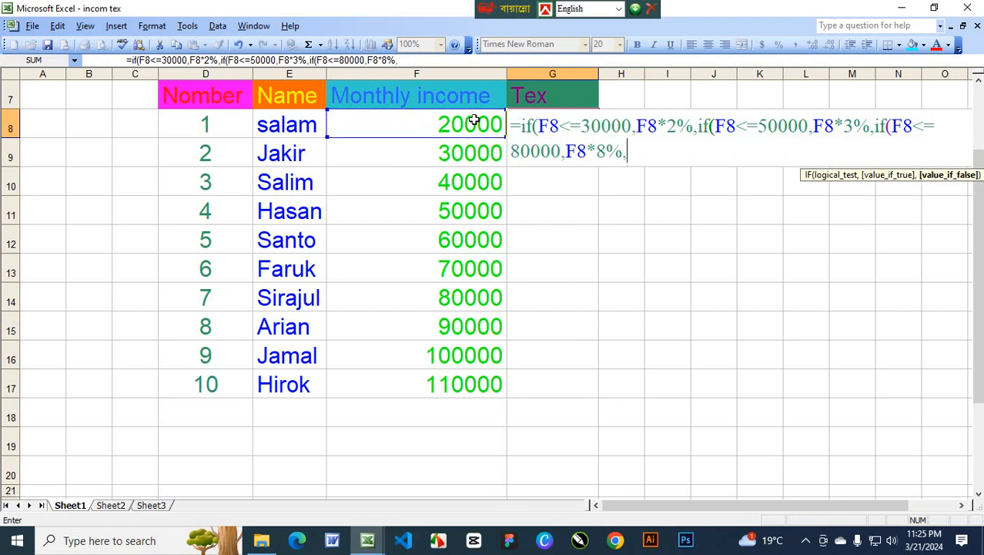
# Nest a fourth IF in the G8 formula with the condition F8<=100000, up to its true argument.
pyautogui.write('if(')
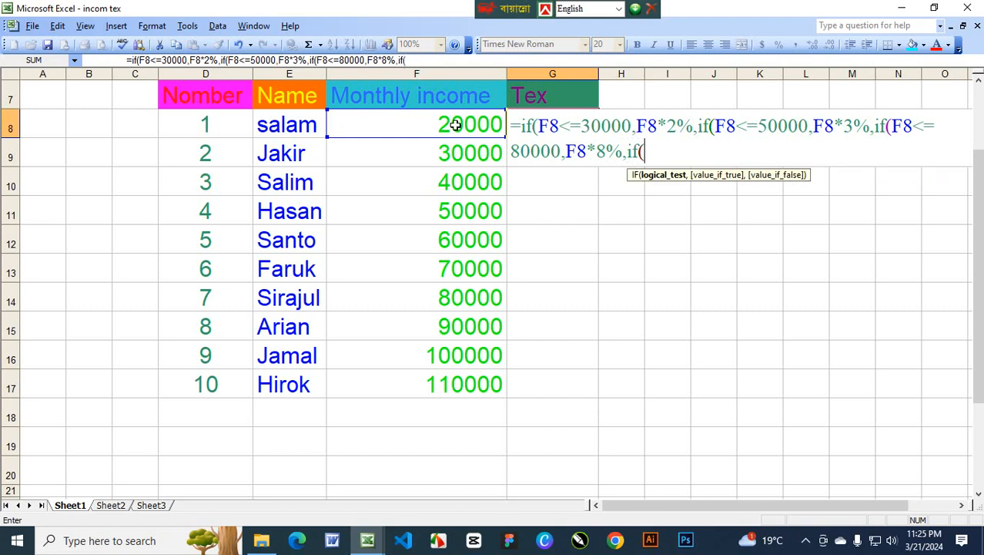
pyautogui.click(456, 125)
pyautogui.write('<')
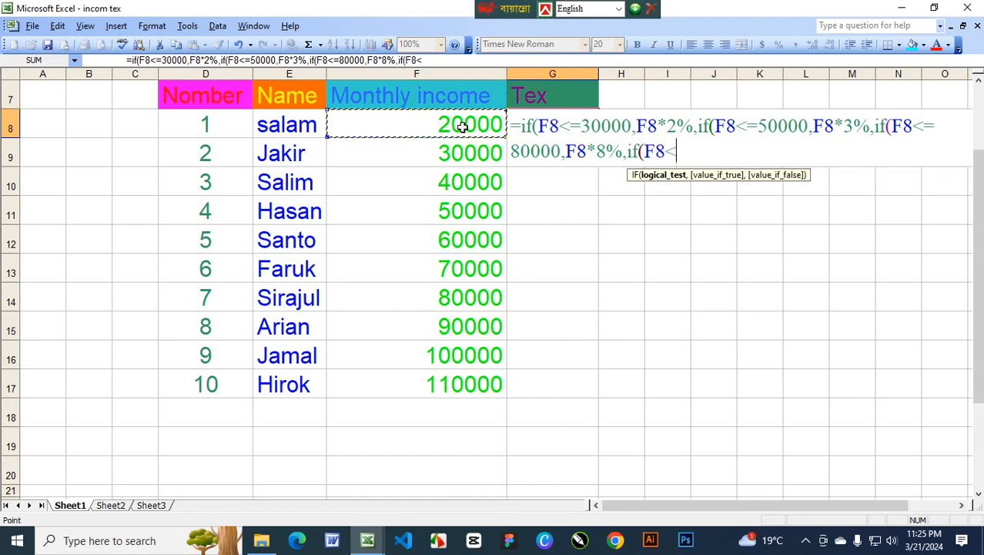
pyautogui.write('=')
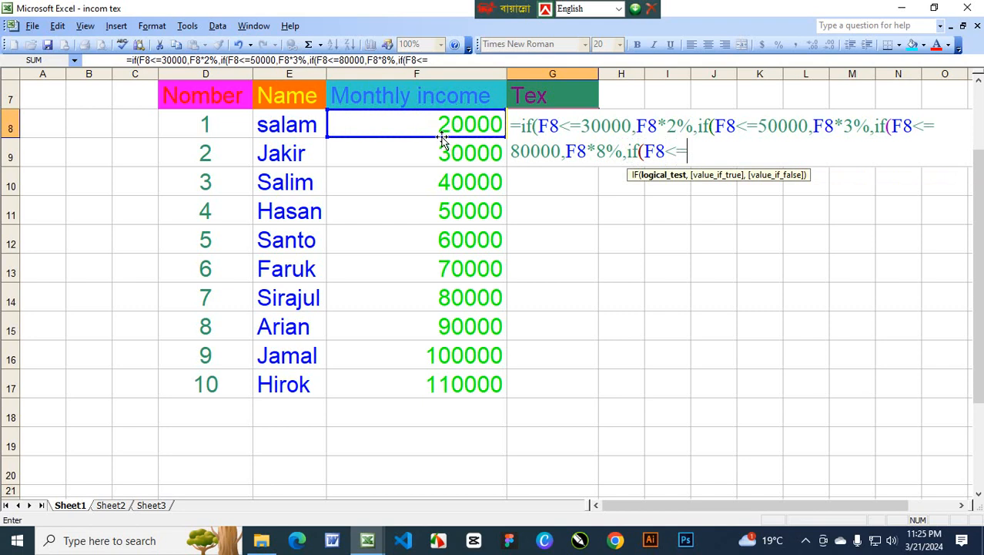
pyautogui.write('100000')
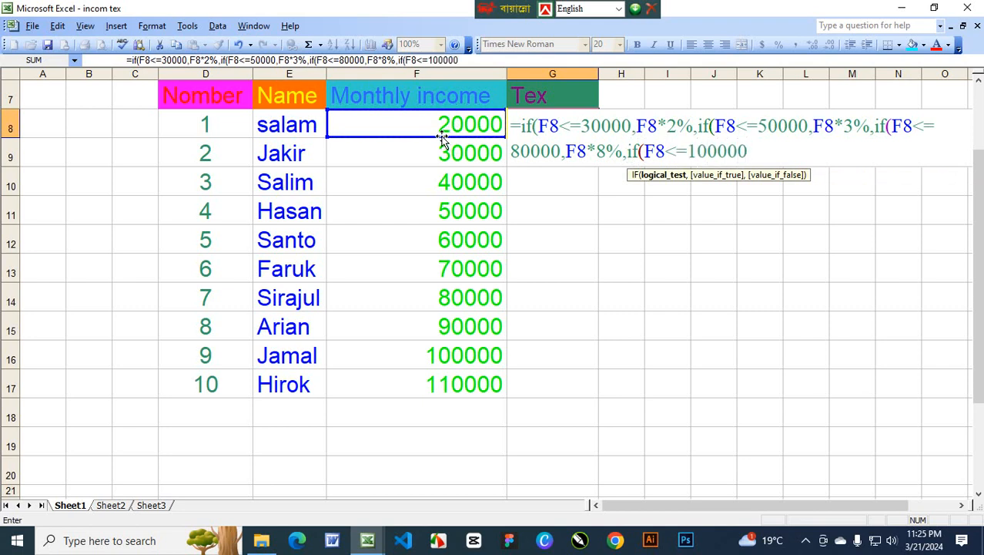
pyautogui.write(',')
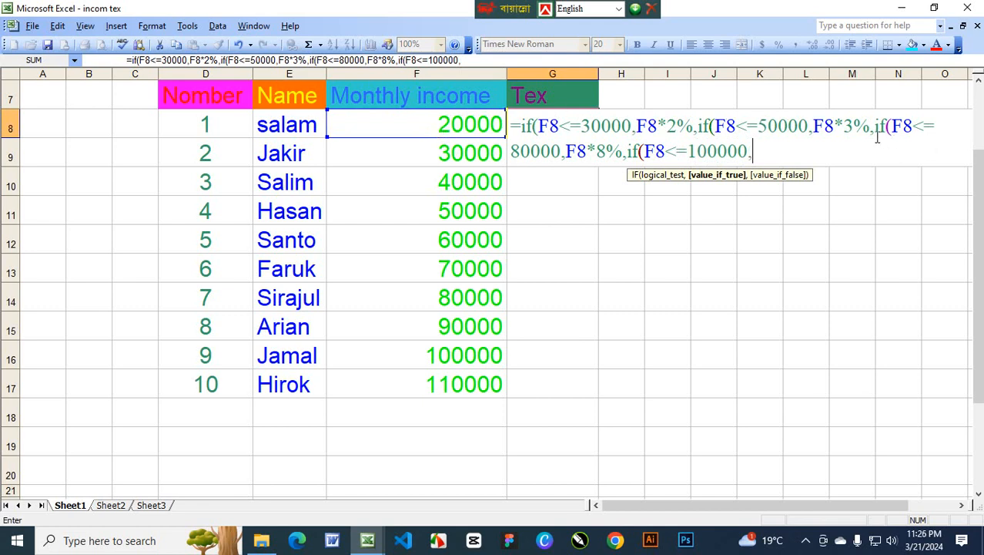
# Correct the tax rate of the F8<=80000 condition in the G8 formula to 5%.
pyautogui.click(607, 151)
pyautogui.press('BackSpace')
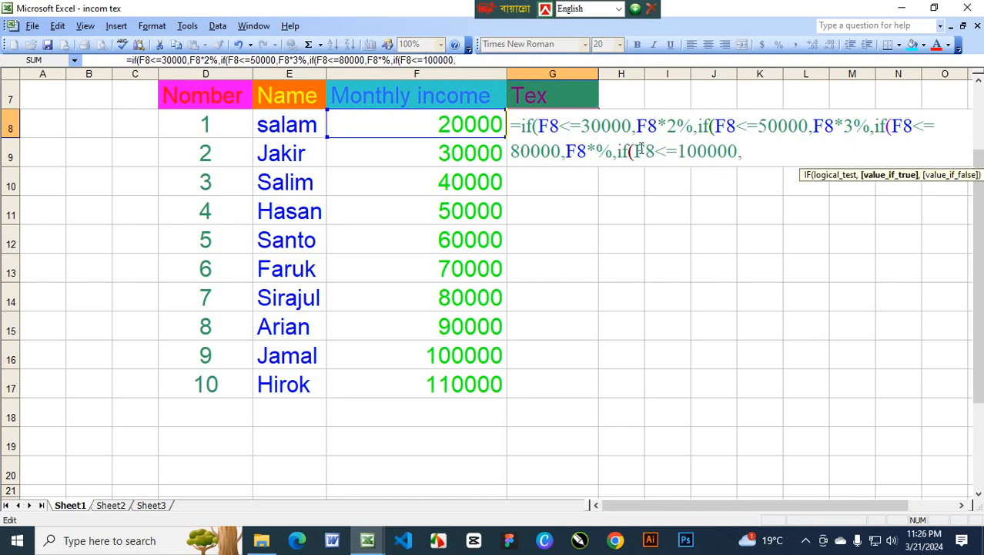
pyautogui.write('5')
# Complete the fourth IF in the G8 formula so it returns F8*8% when F8<=100000, with its false argument open.
pyautogui.click(753, 151)
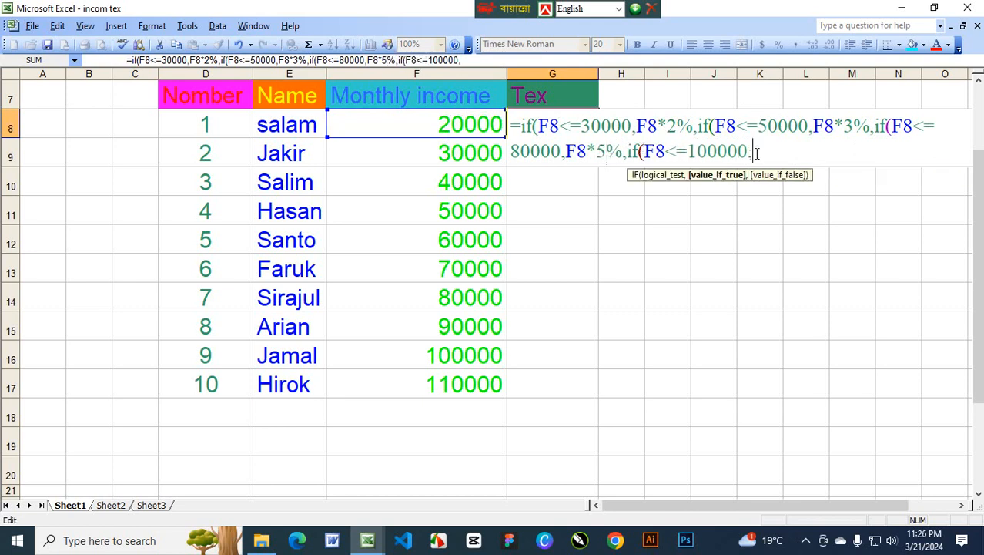
pyautogui.click(462, 126)
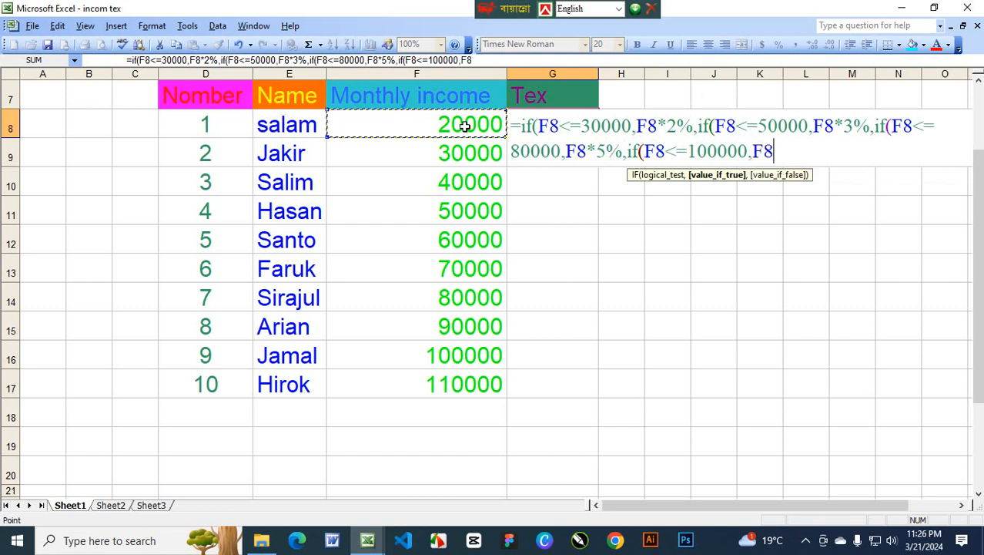
pyautogui.write('*')
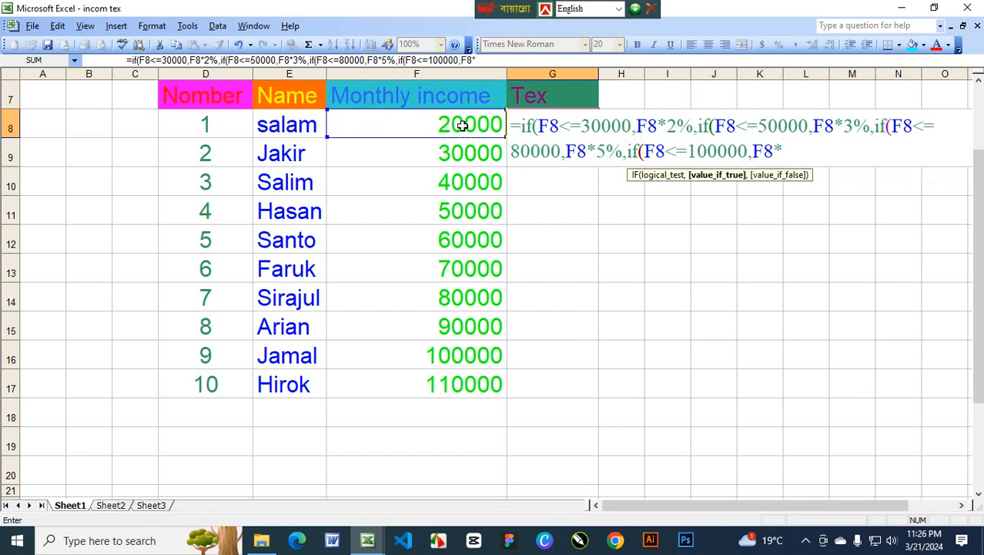
pyautogui.write('8%,')
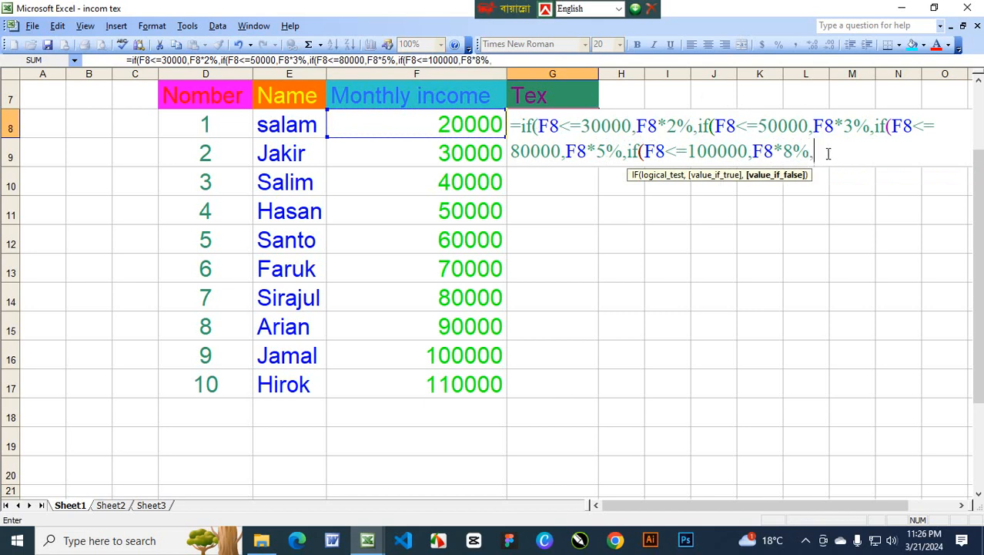
# Nest a fifth IF in the G8 formula with the condition F8>100000, up to its true argument.
pyautogui.write('if(')
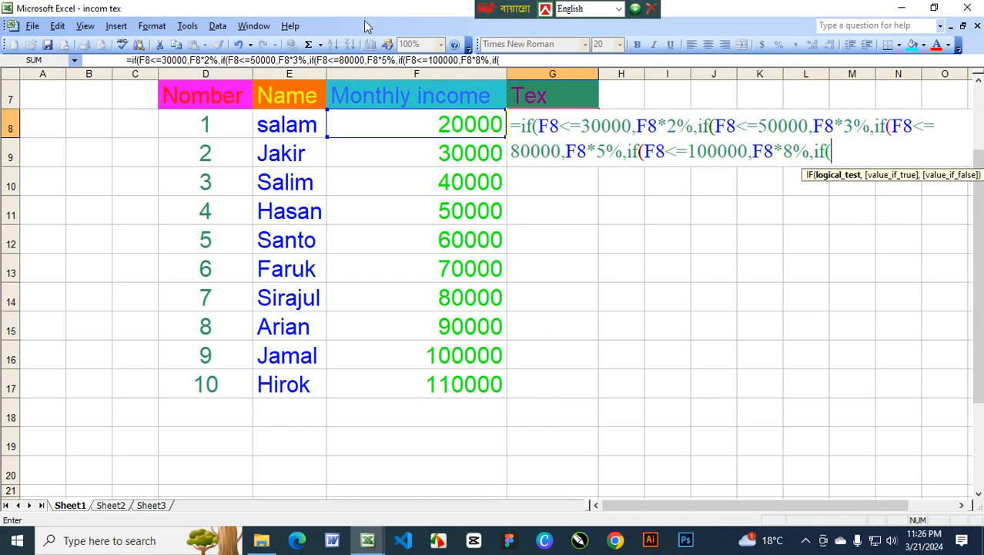
pyautogui.click(466, 127)
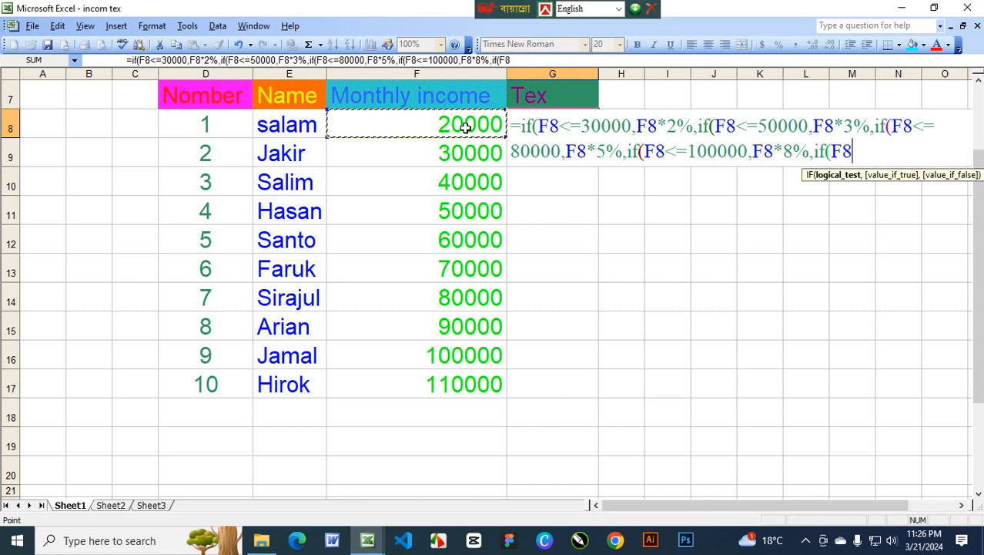
pyautogui.write('<')
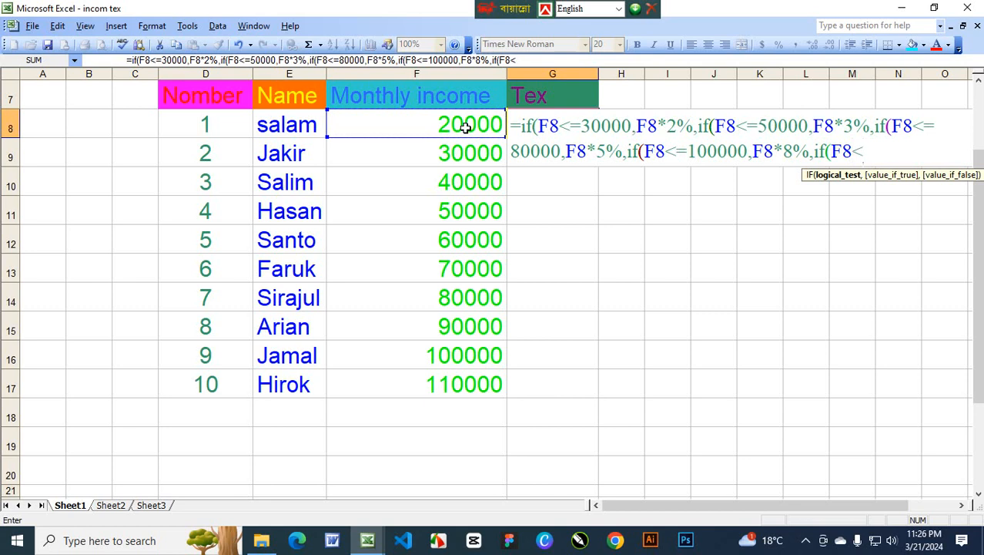
pyautogui.press('BackSpace')
pyautogui.write('>100000')
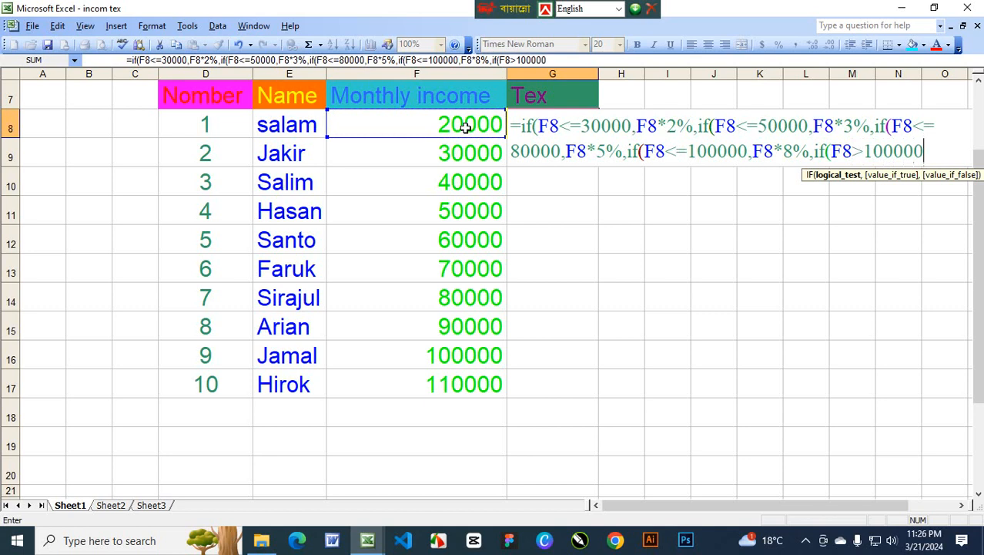
pyautogui.write(',')
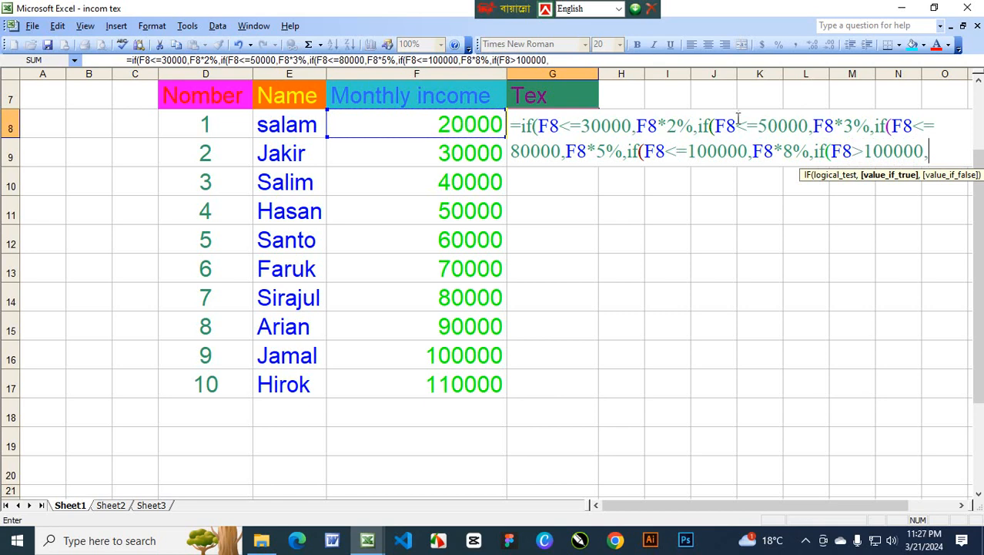
# Set the true argument of the fifth IF in the G8 formula to F8*10%, leaving all the IFs unclosed.
pyautogui.click(465, 119)
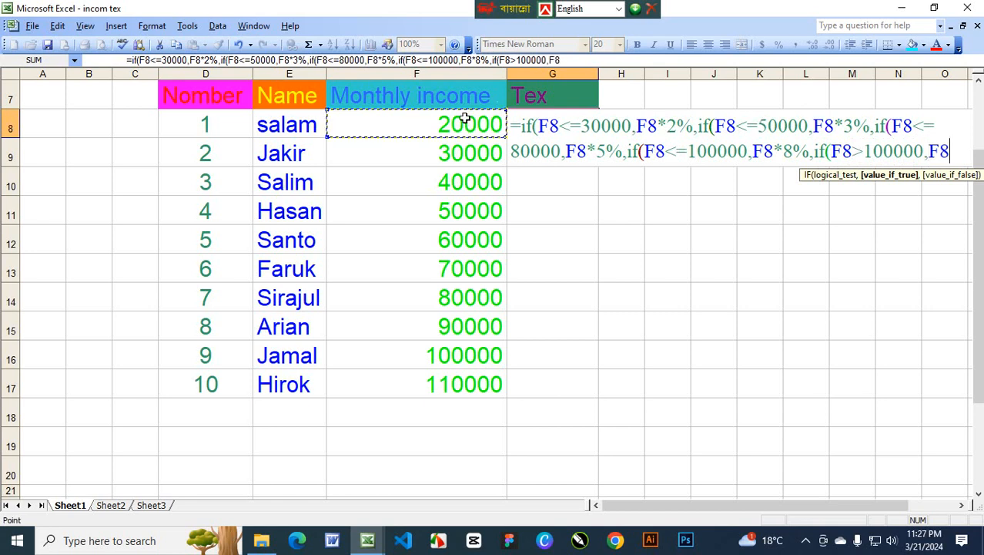
pyautogui.write('*10')
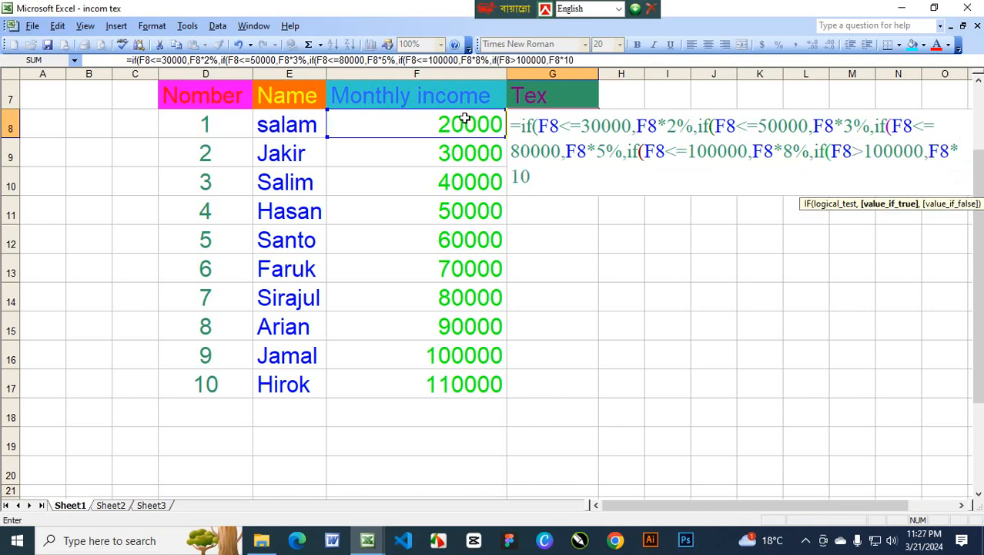
pyautogui.write('%)))))')
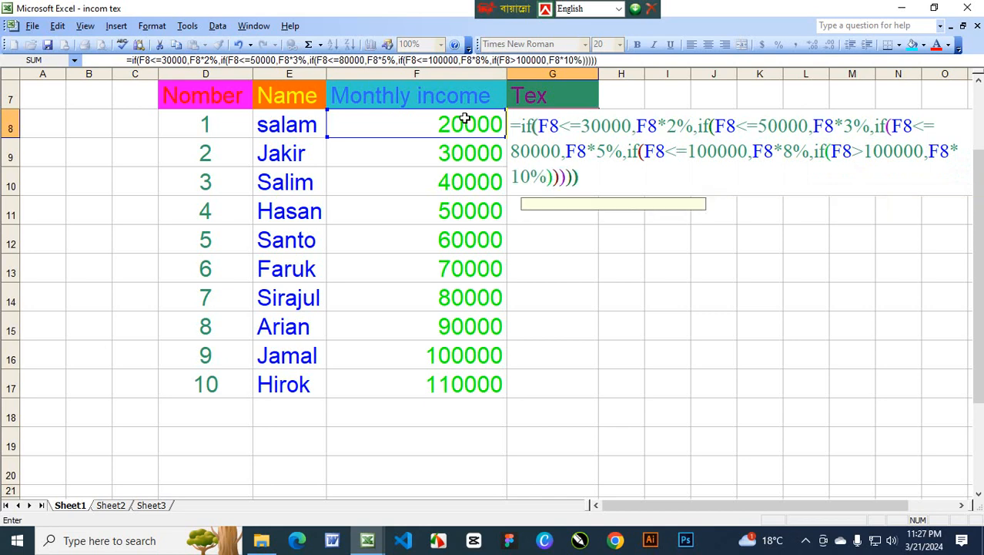
pyautogui.press('BackSpace')
pyautogui.press('BackSpace')
pyautogui.press('BackSpace')
pyautogui.press('BackSpace')
pyautogui.press('BackSpace')
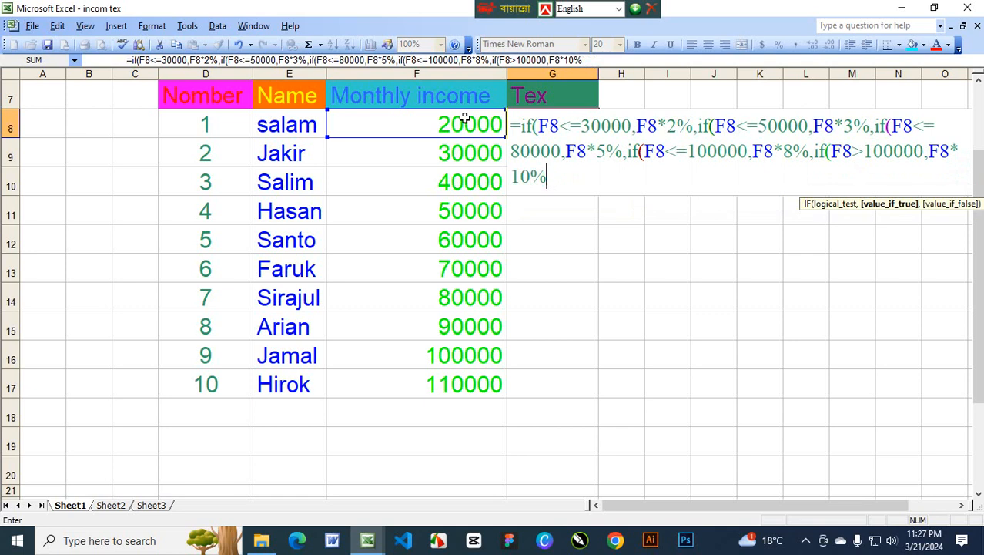
pyautogui.write(')))))')
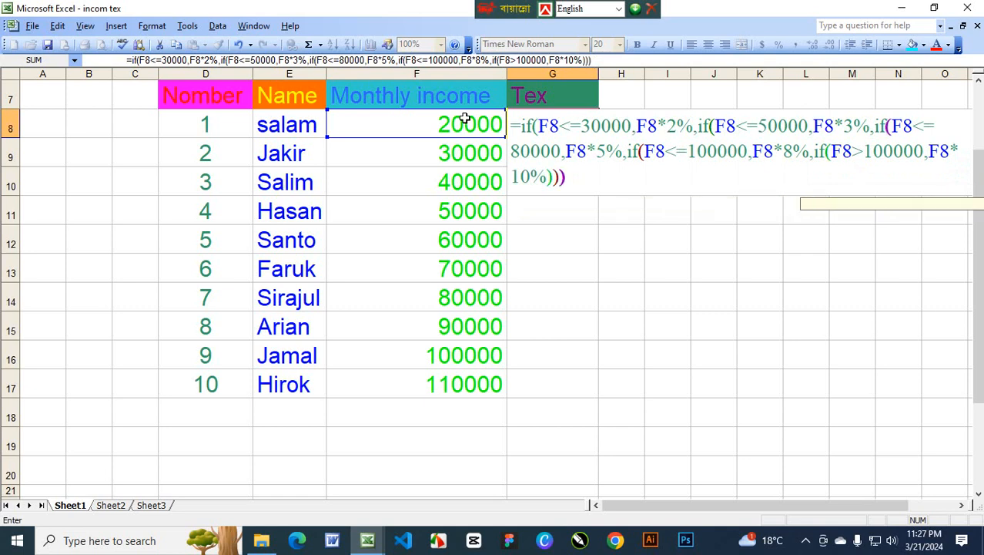
pyautogui.write(')')
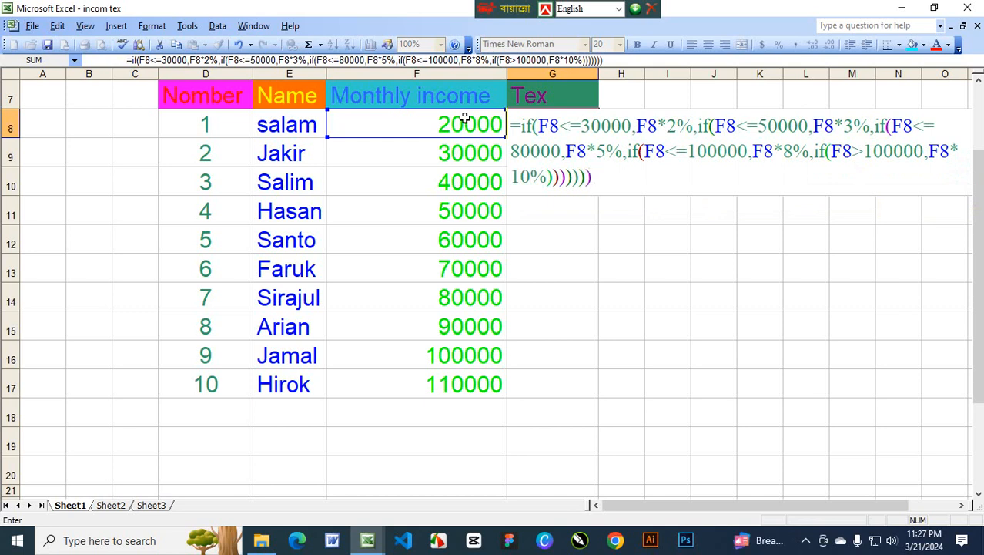
pyautogui.write(')))))')
pyautogui.press('BackSpace')
pyautogui.press('BackSpace')
pyautogui.press('BackSpace')
pyautogui.press('BackSpace')
pyautogui.press('BackSpace')
pyautogui.press('BackSpace')
pyautogui.press('BackSpace')
pyautogui.press('BackSpace')
pyautogui.press('BackSpace')
pyautogui.press('BackSpace')
pyautogui.press('BackSpace')
pyautogui.press('BackSpace')
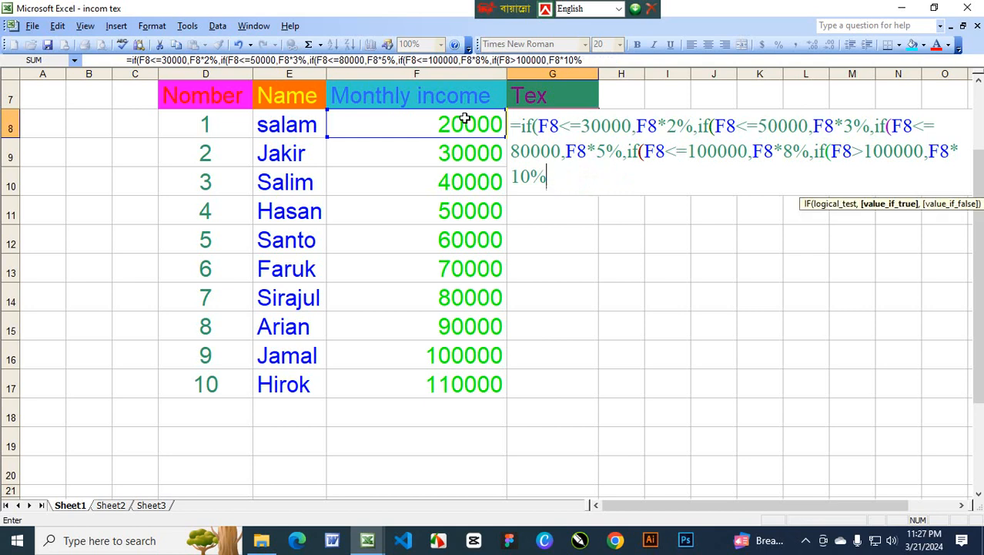
# Close all five nested IFs with five closing parentheses and enter the formula in G8.
pyautogui.write(')))')
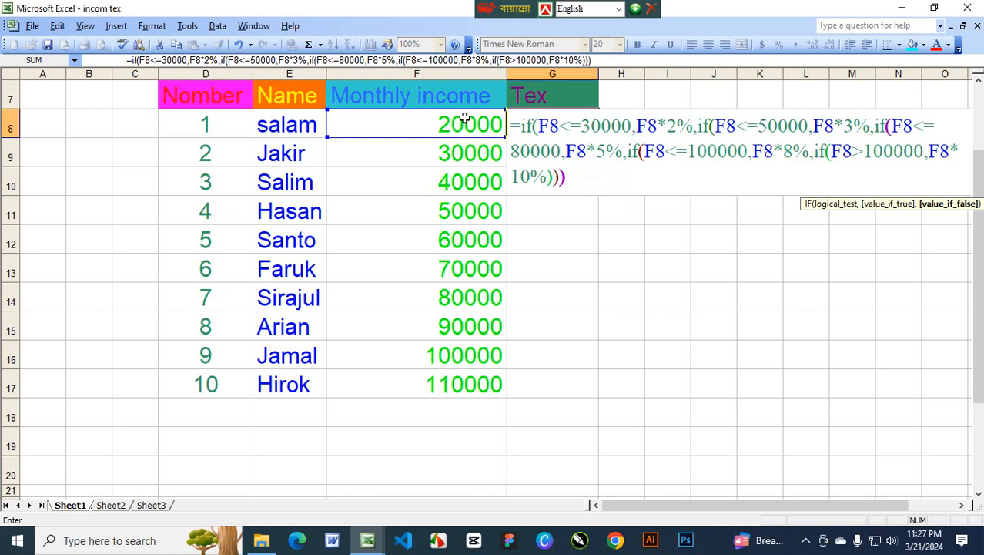
pyautogui.write(')')
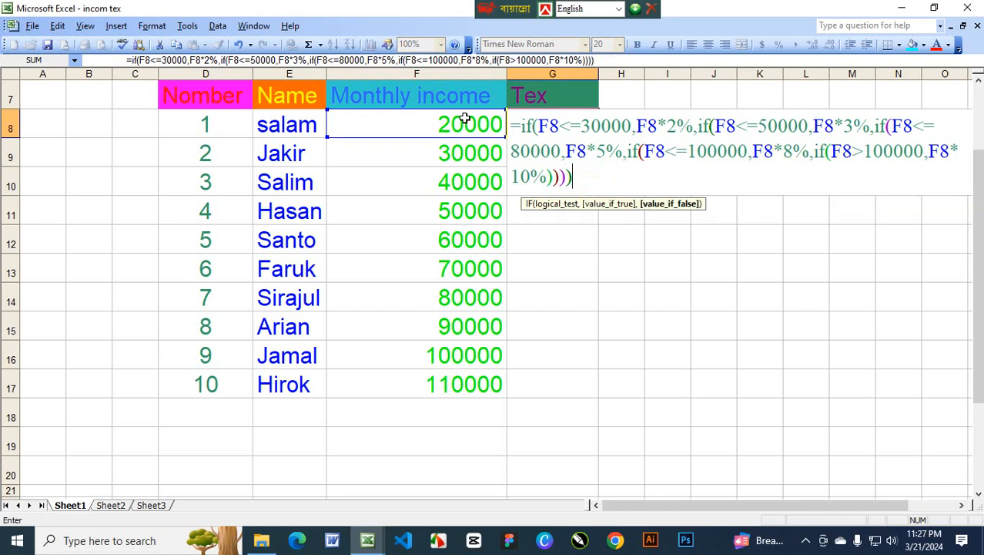
pyautogui.write(')')
pyautogui.press('Return')
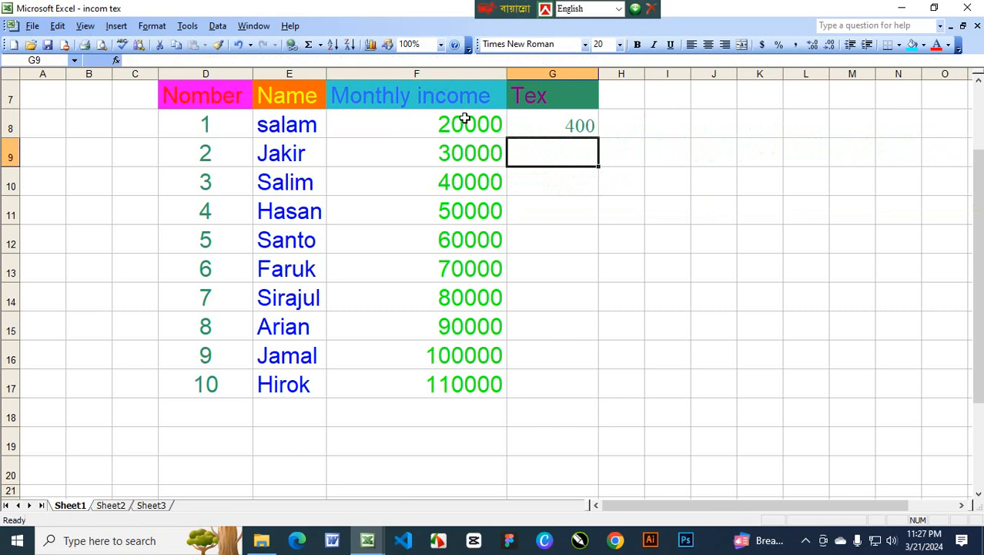
# Fill the G8 tax formula down the Tex column through G17, then deselect the range.
pyautogui.click(580, 133)
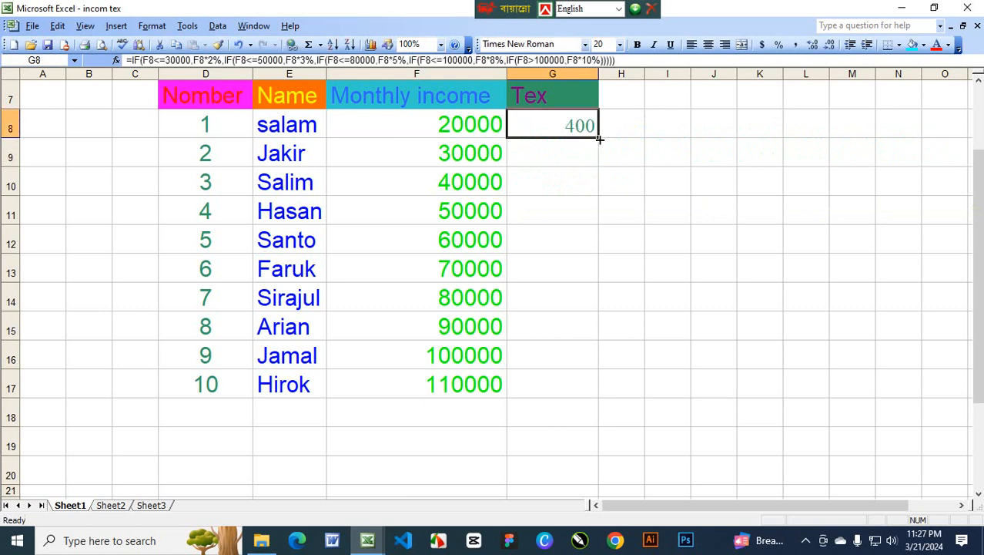
pyautogui.moveTo(598, 137); pyautogui.dragTo(590, 402)
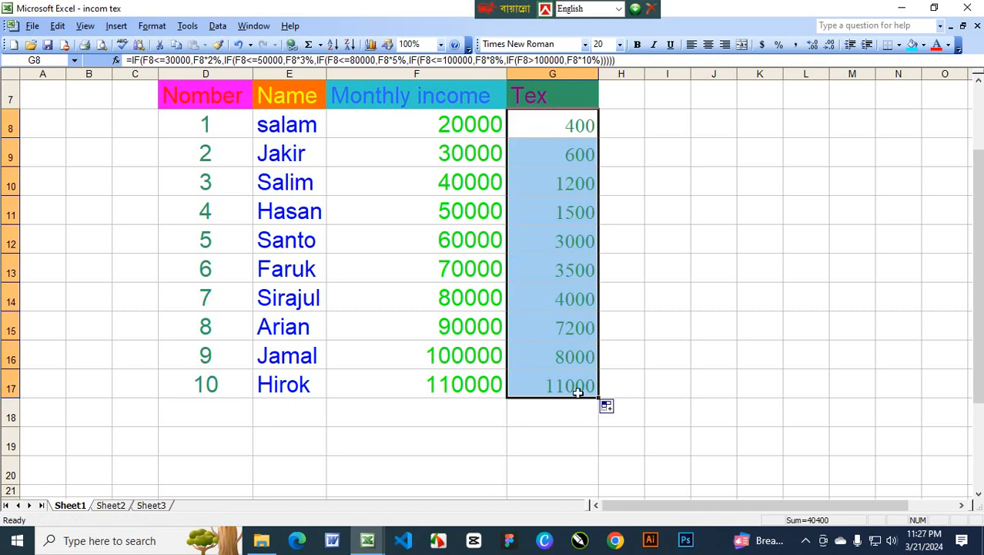
pyautogui.click(675, 267)
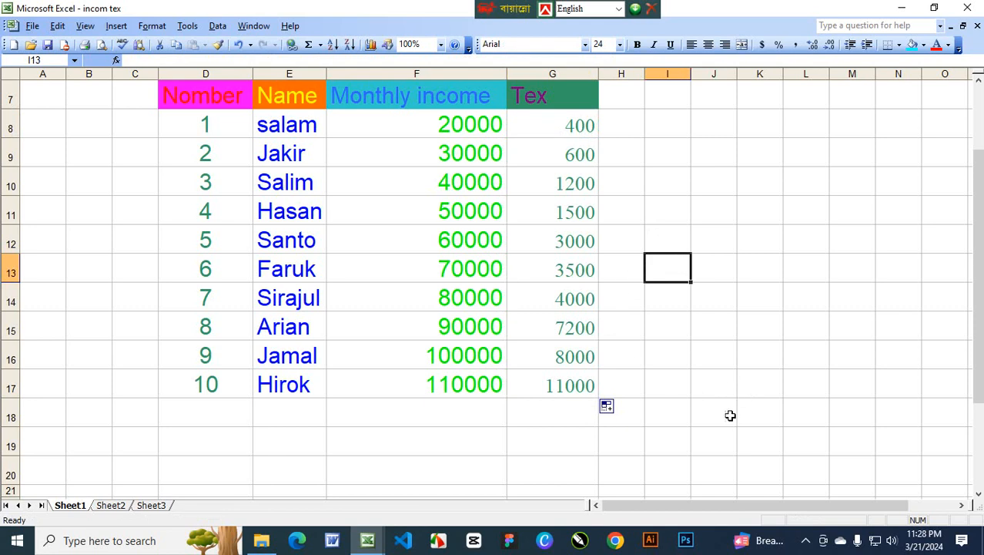
pyautogui.click(806, 539)
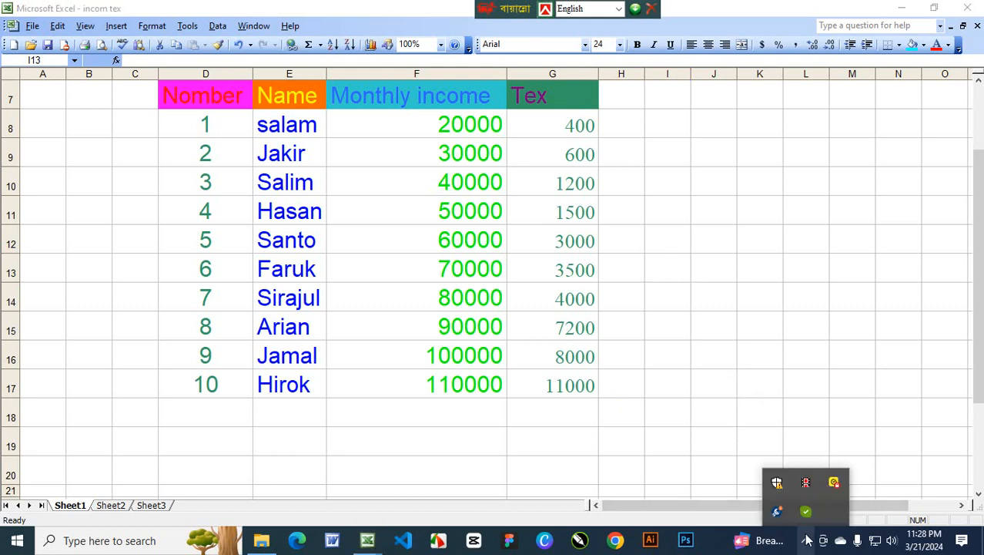